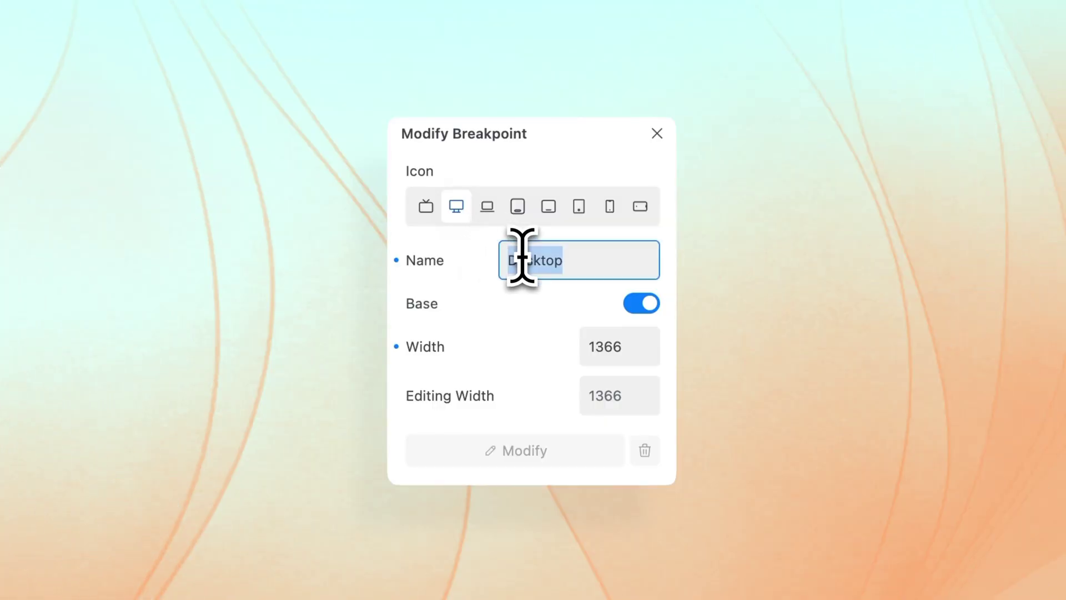
Step: Rename the base Desktop breakpoint to "Large" and apply the modification
type("Large")
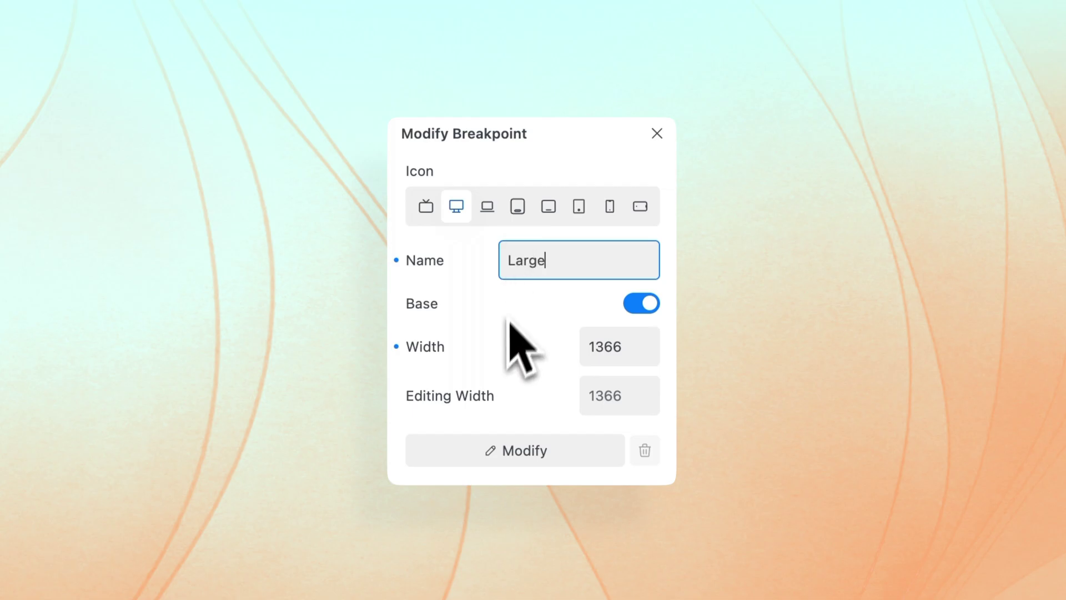
left_click(503, 444)
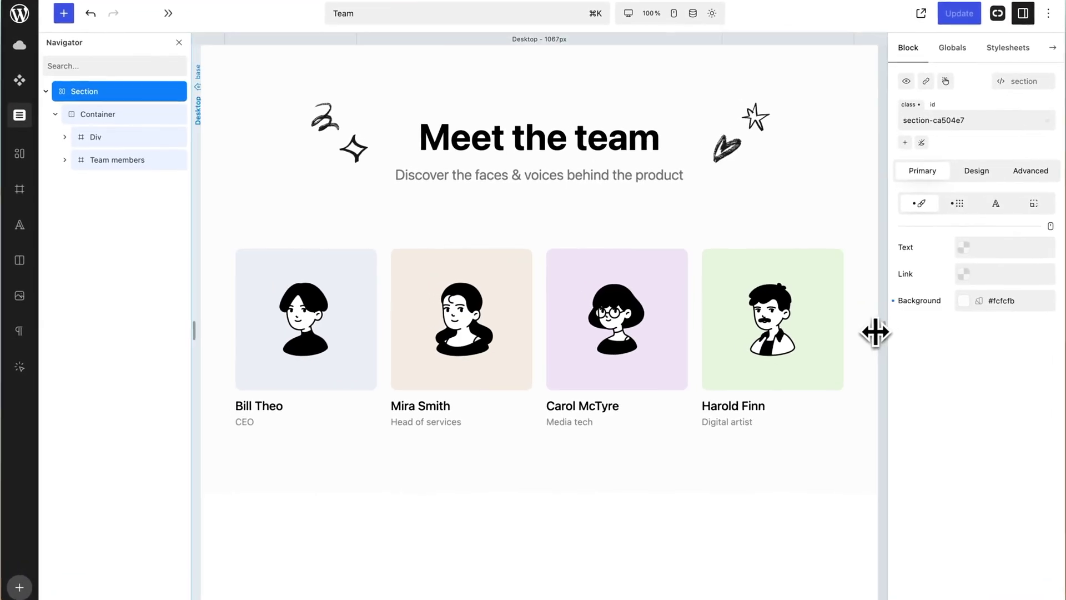
Step: Preview the team section responsively by narrowing the canvas to the Mobile range, about 452 px, and widening it back to Desktop
left_click_drag(875, 332, 683, 333)
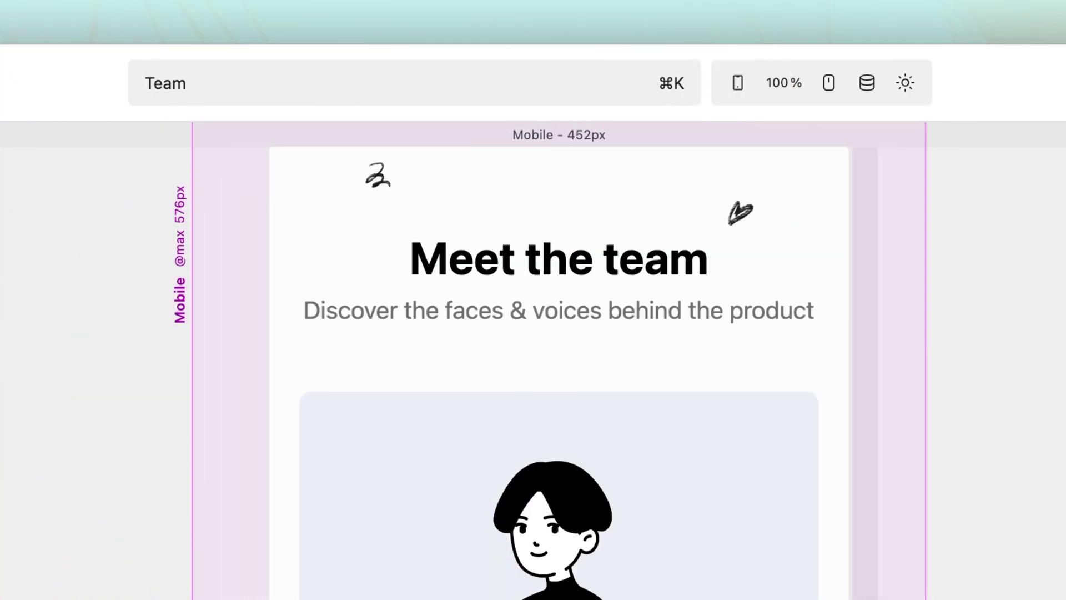
left_click_drag(865, 597, 856, 596)
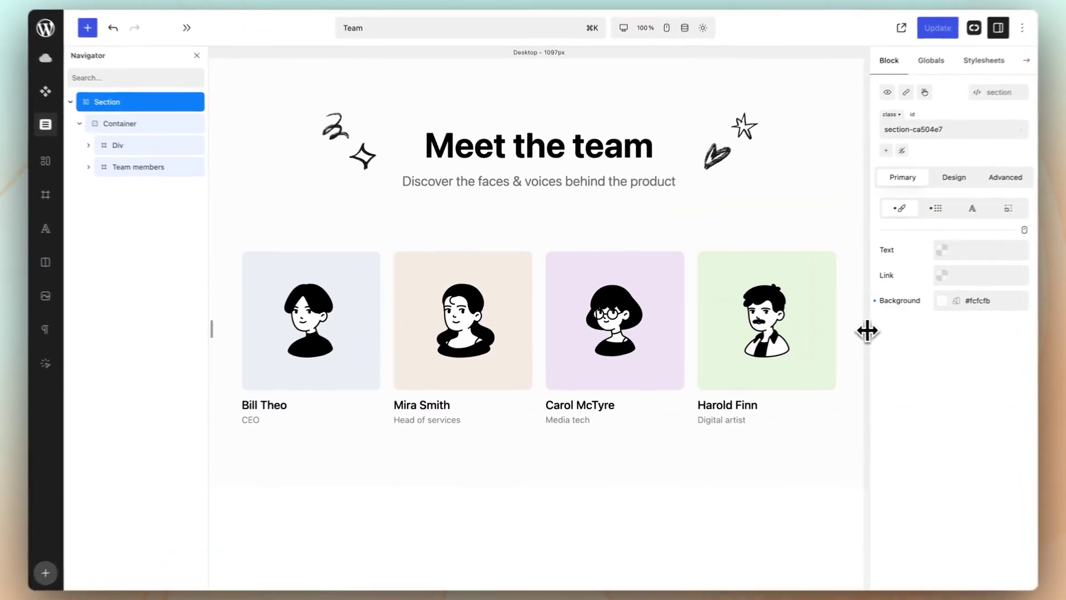
mouse_move(827, 331)
left_mouse_down()
mouse_move(650, 344)
mouse_move(764, 318)
mouse_move(836, 322)
left_mouse_up()
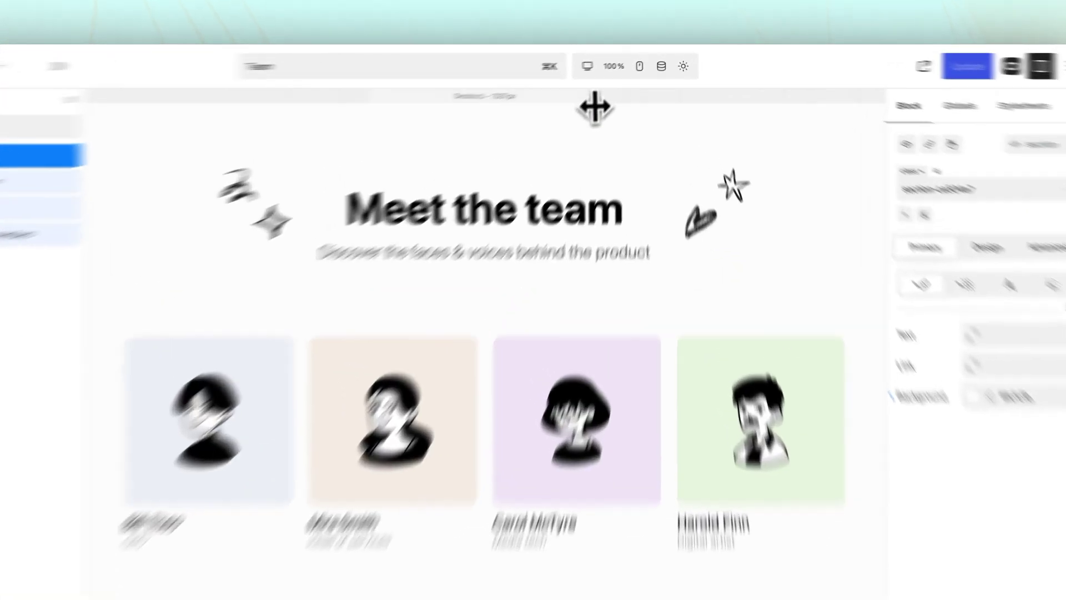
Step: Preview the team section at the Tablet and Mobile breakpoints, and return to the Desktop view
mouse_move(612, 61)
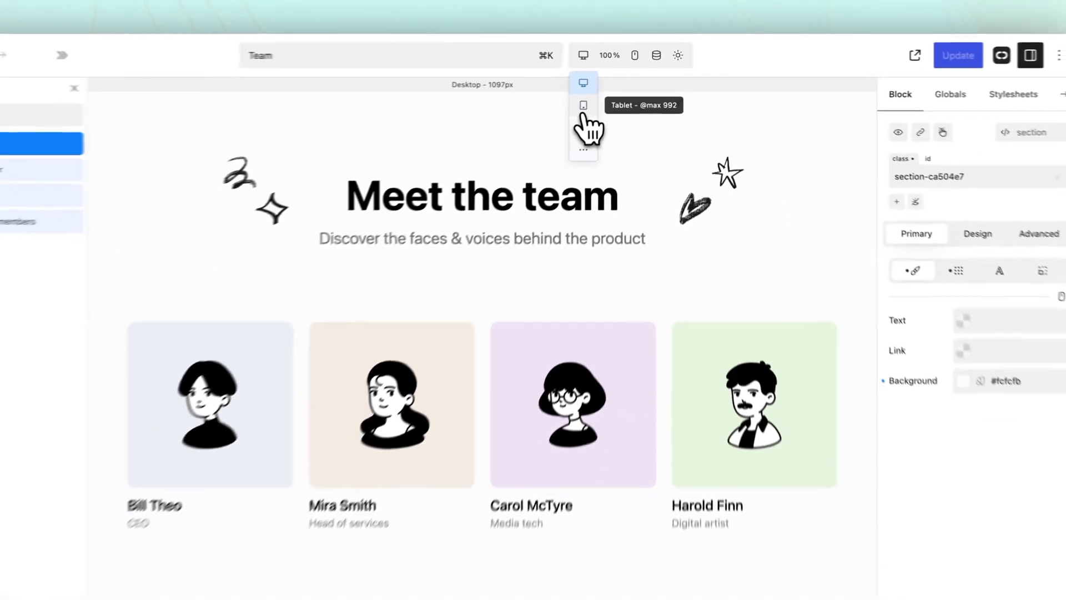
left_click(583, 107)
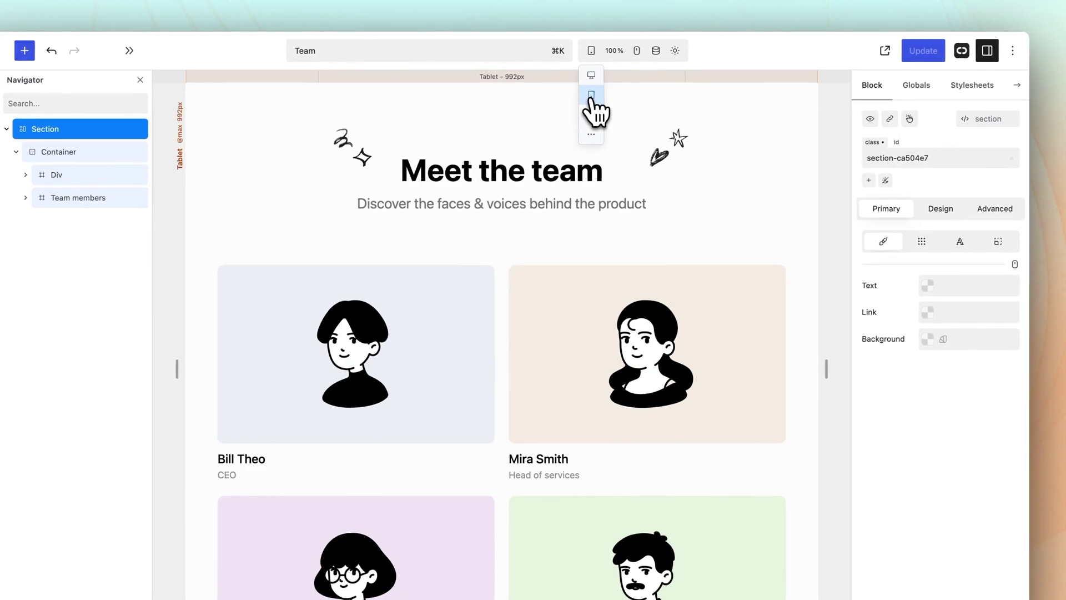
left_click(591, 114)
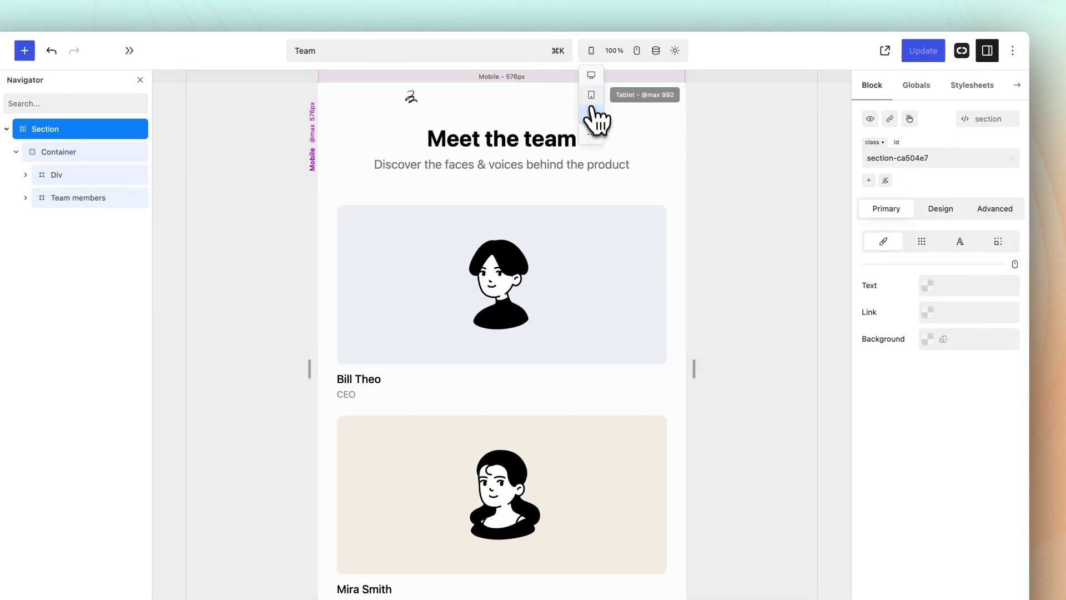
left_click(591, 76)
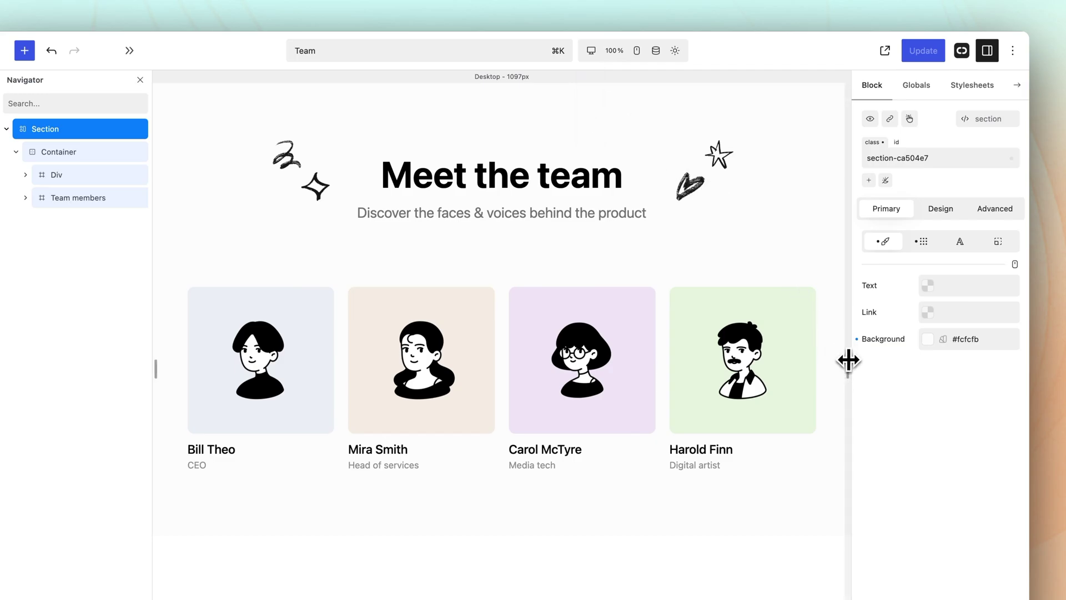
Step: Narrow the canvas gradually from Desktop through the Tablet range to about 445 px in the Mobile range
left_click_drag(848, 360, 708, 369)
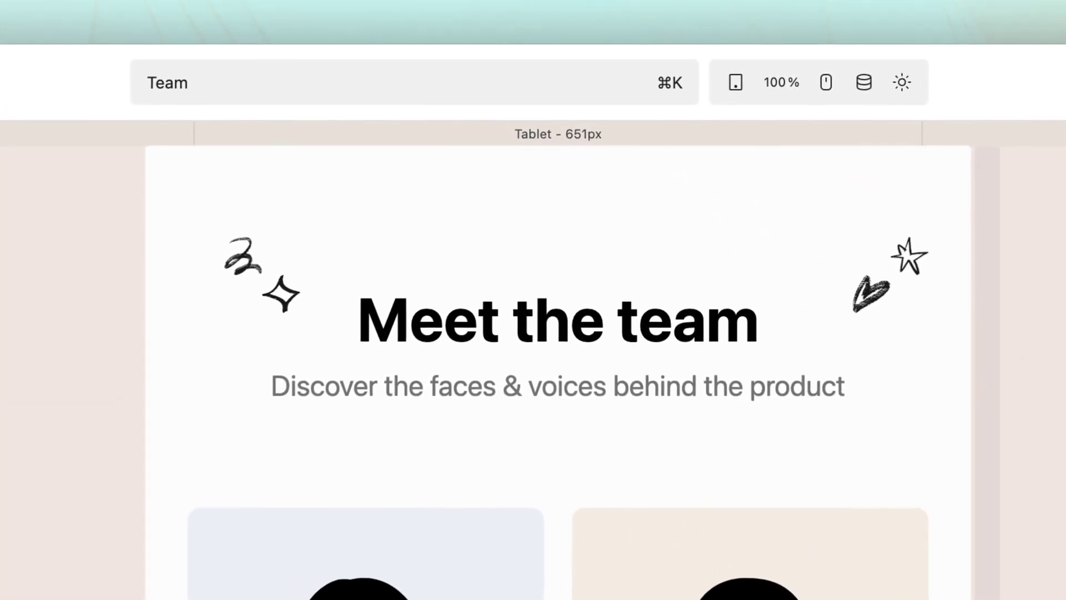
left_click_drag(985, 369, 855, 369)
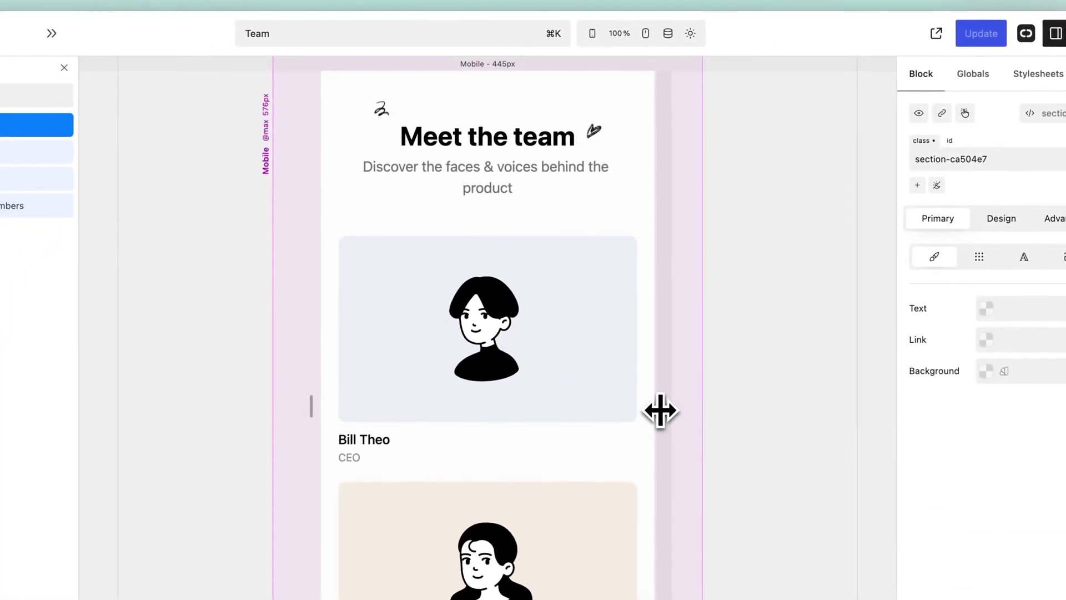
left_click_drag(660, 410, 659, 409)
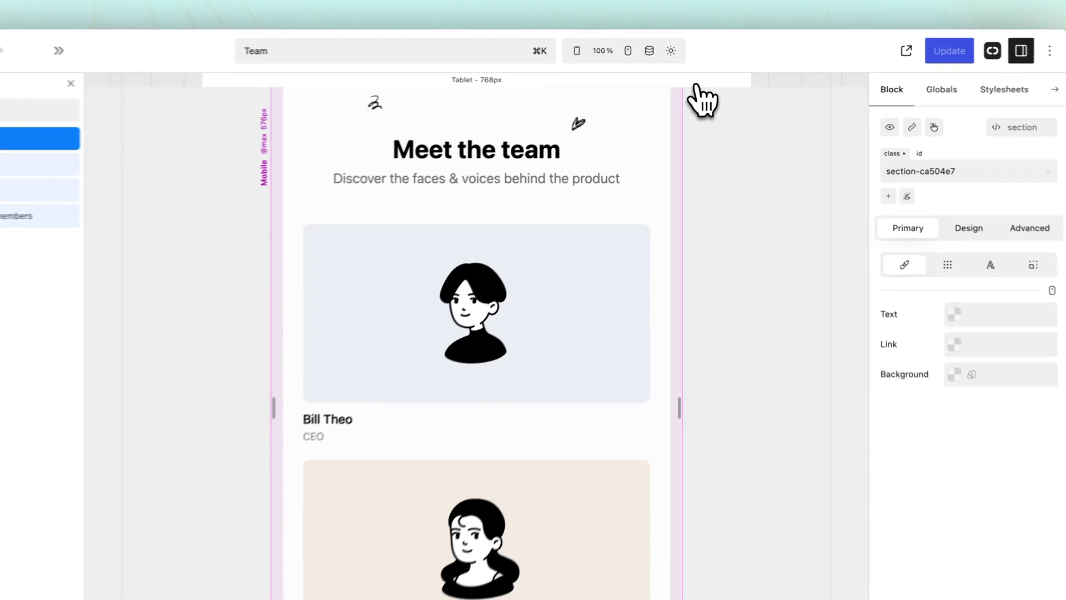
Step: Snap the canvas to the 992 px Tablet breakpoint and return it to the full Desktop width
left_click(694, 84)
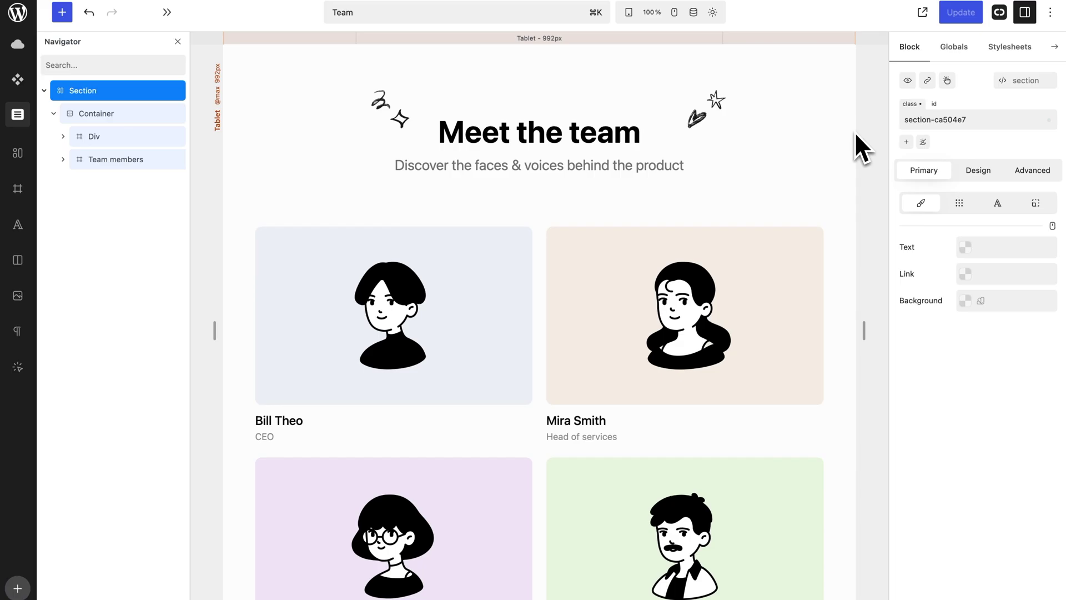
left_click_drag(857, 143, 901, 145)
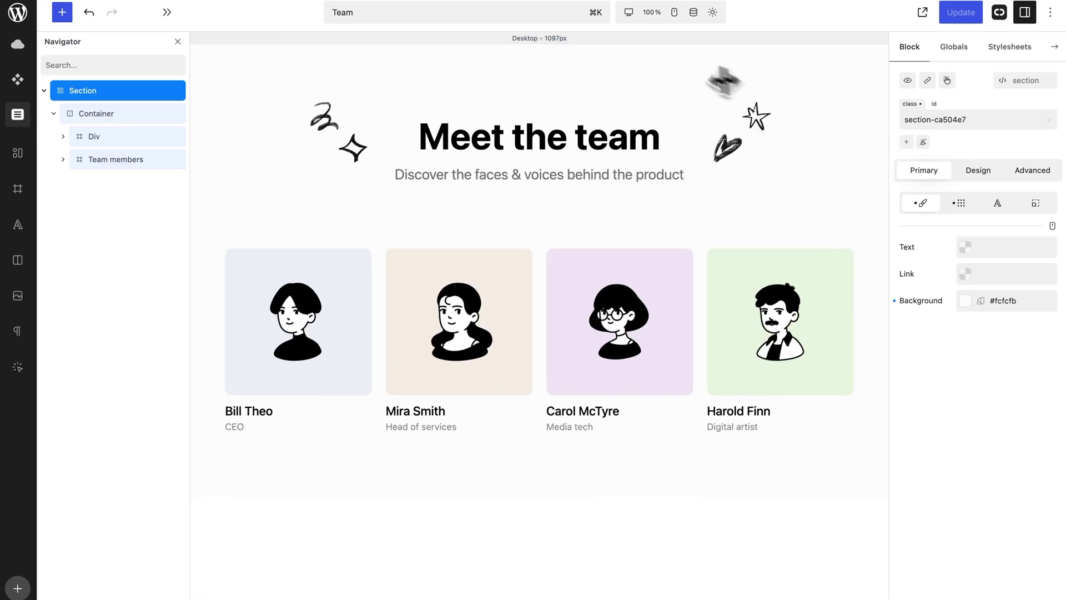
Step: Open the breakpoint management settings and dismiss the notice about regenerating block CSS
left_click(629, 12)
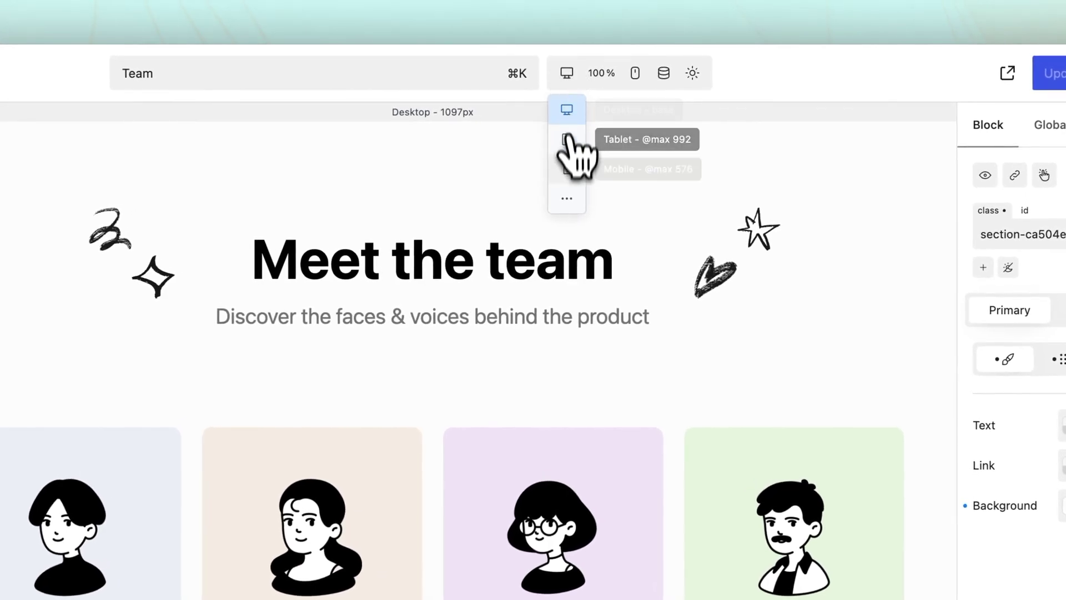
left_click(567, 200)
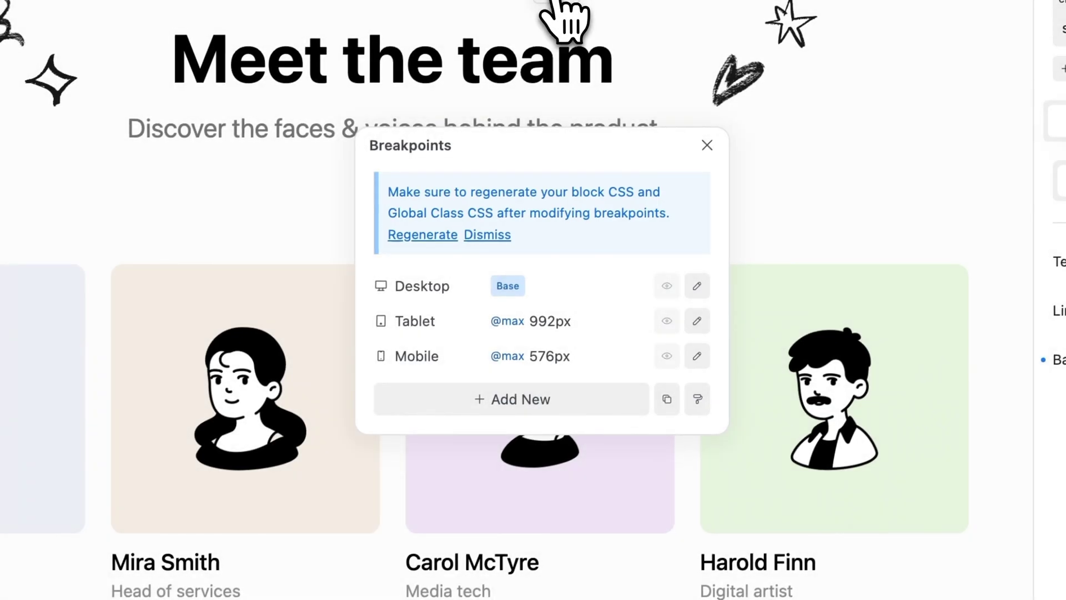
left_click(488, 235)
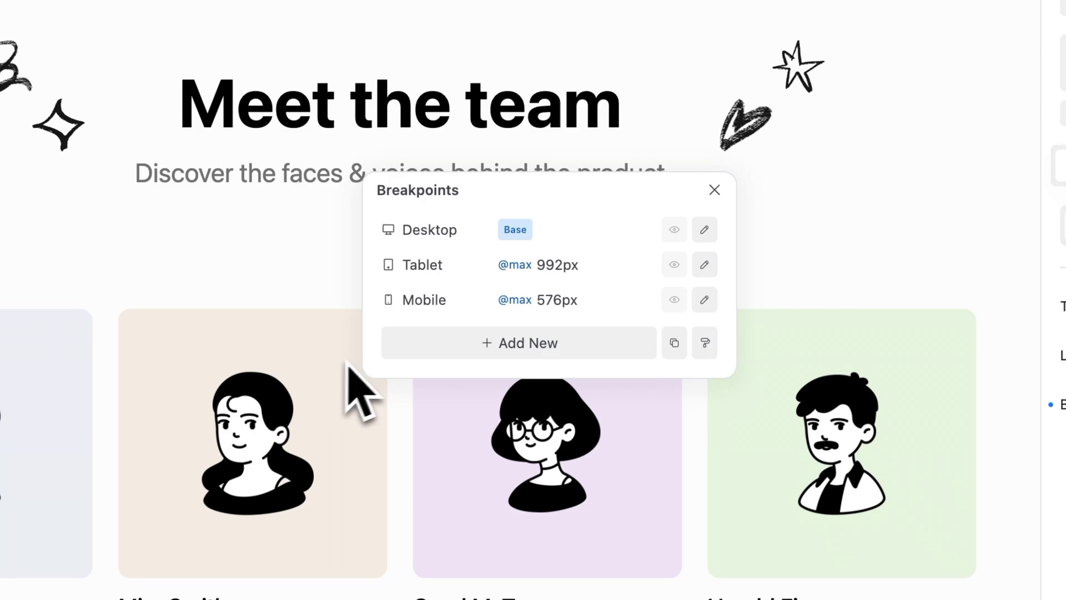
Step: Try to make the Mobile breakpoint the base breakpoint
left_click(704, 299)
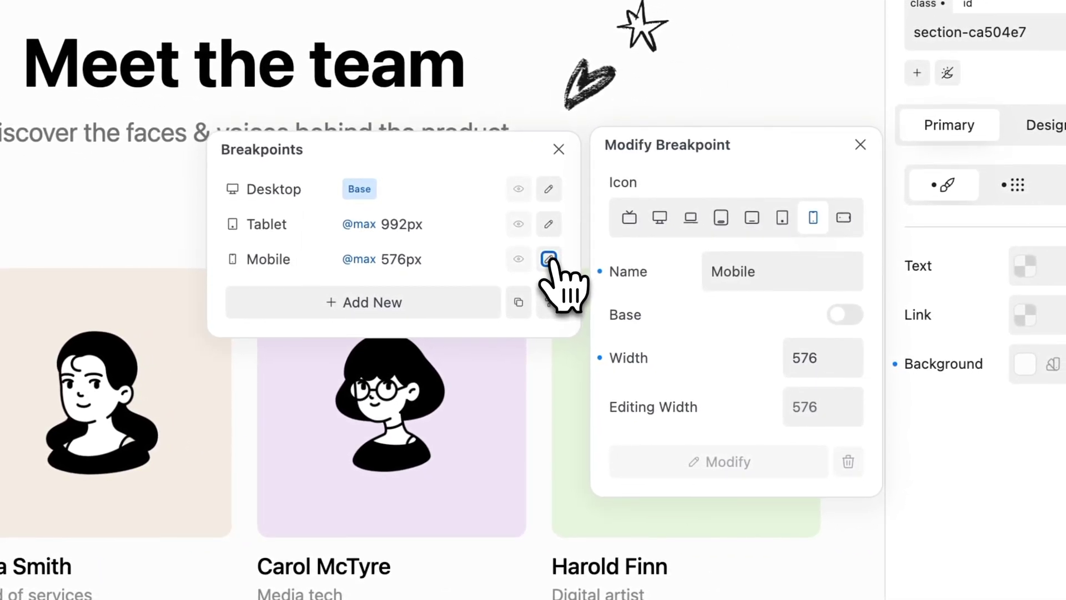
left_click(845, 315)
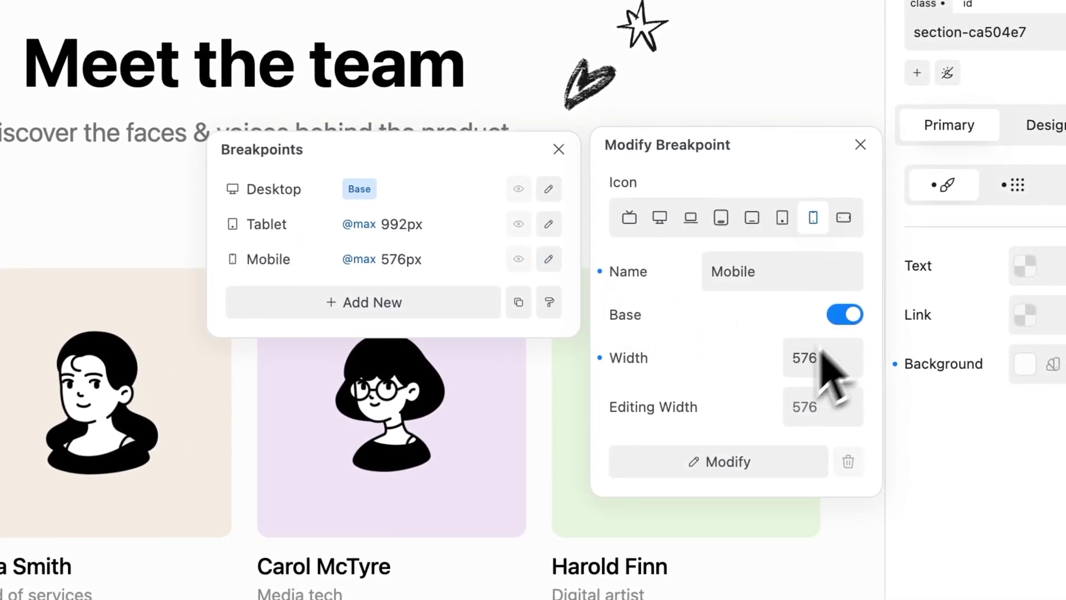
left_click(716, 461)
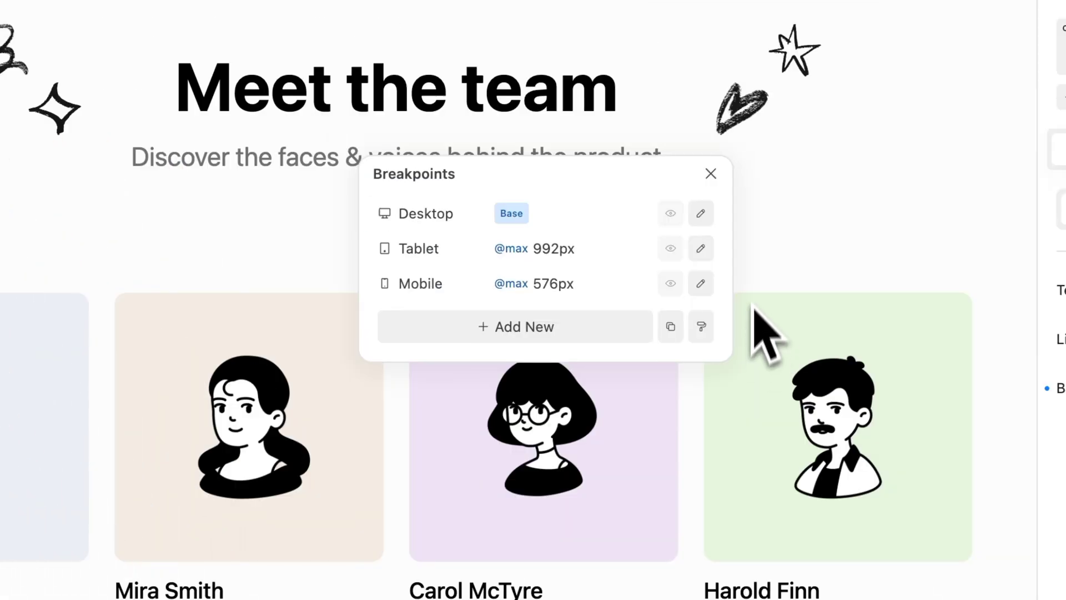
Step: Rename the Desktop base breakpoint to "Large" and save the change
left_click(700, 213)
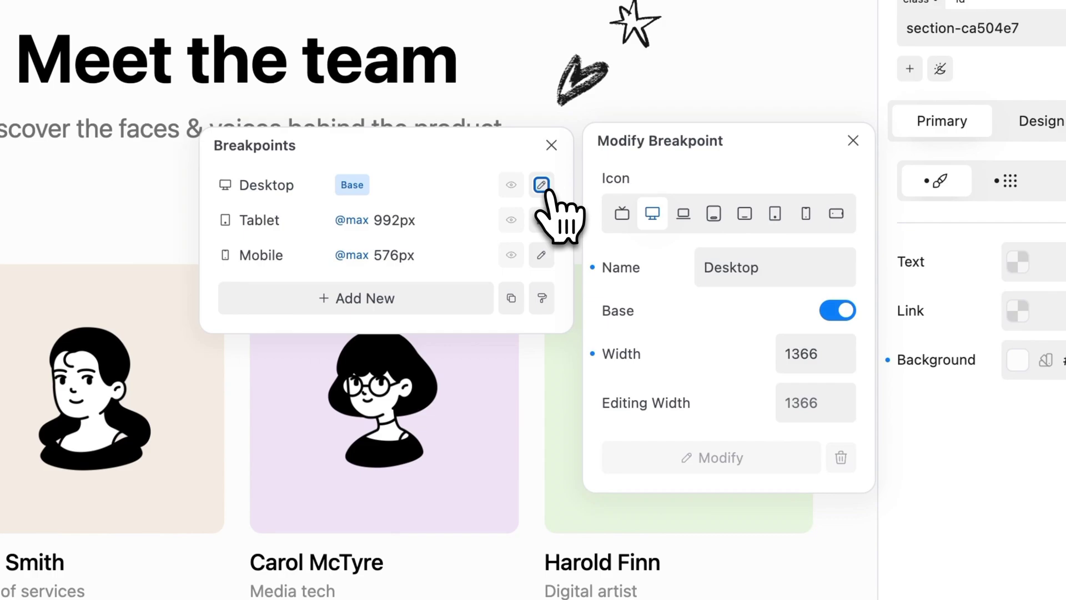
double_click(718, 266)
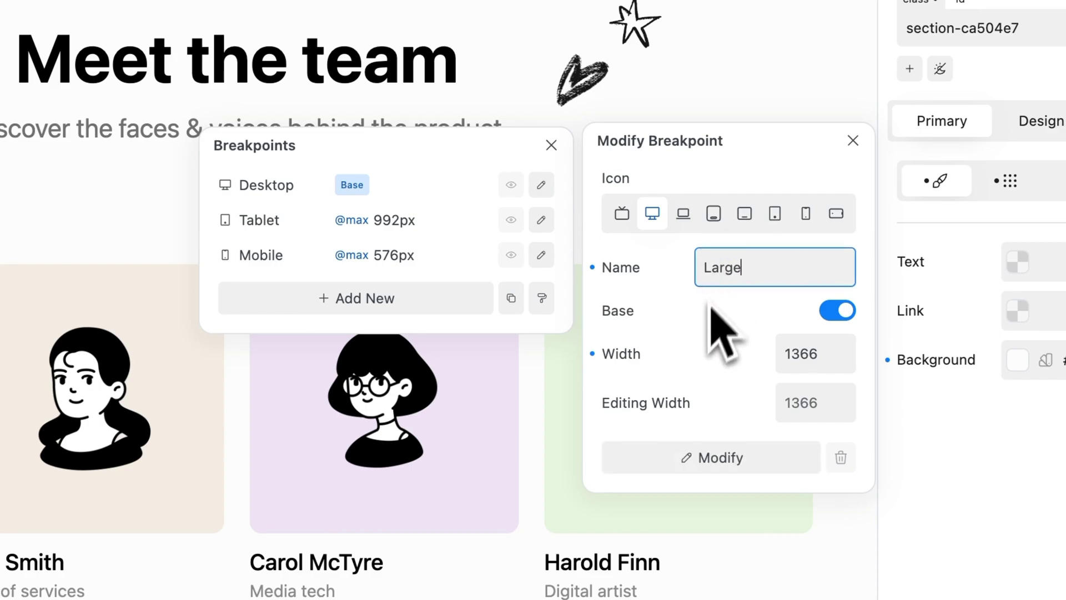
left_click(701, 457)
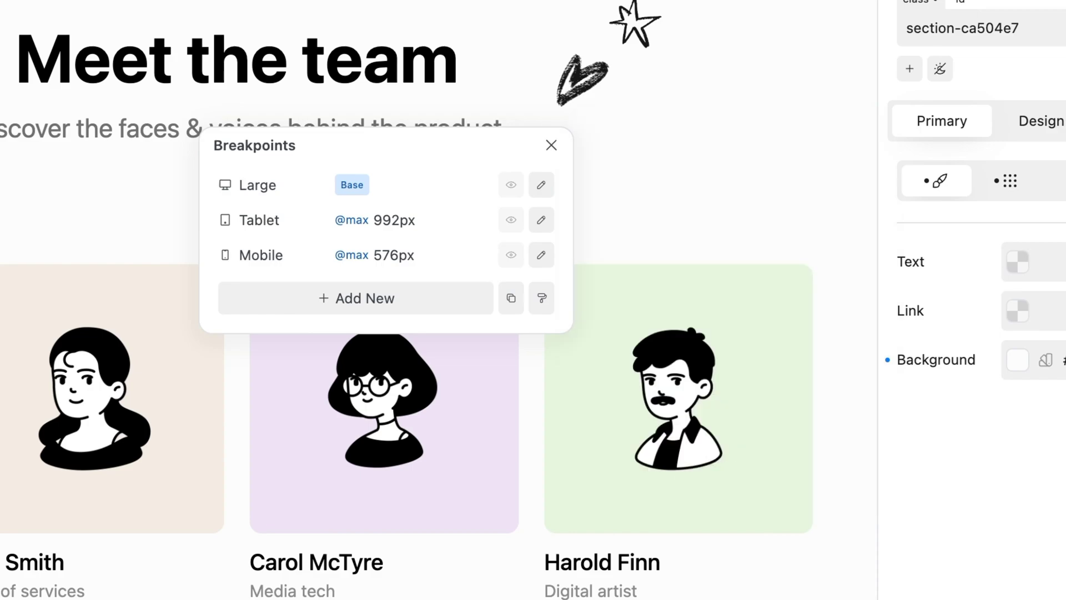
Step: Create a new breakpoint named "Tiny" with the upright phone icon and a width of 480
left_click(470, 310)
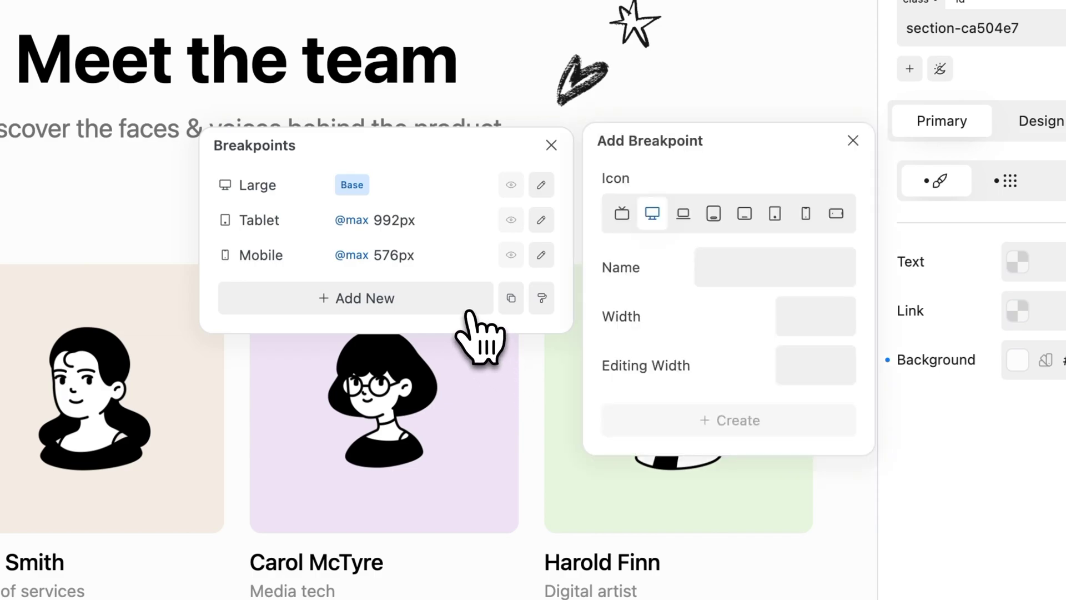
left_click(804, 221)
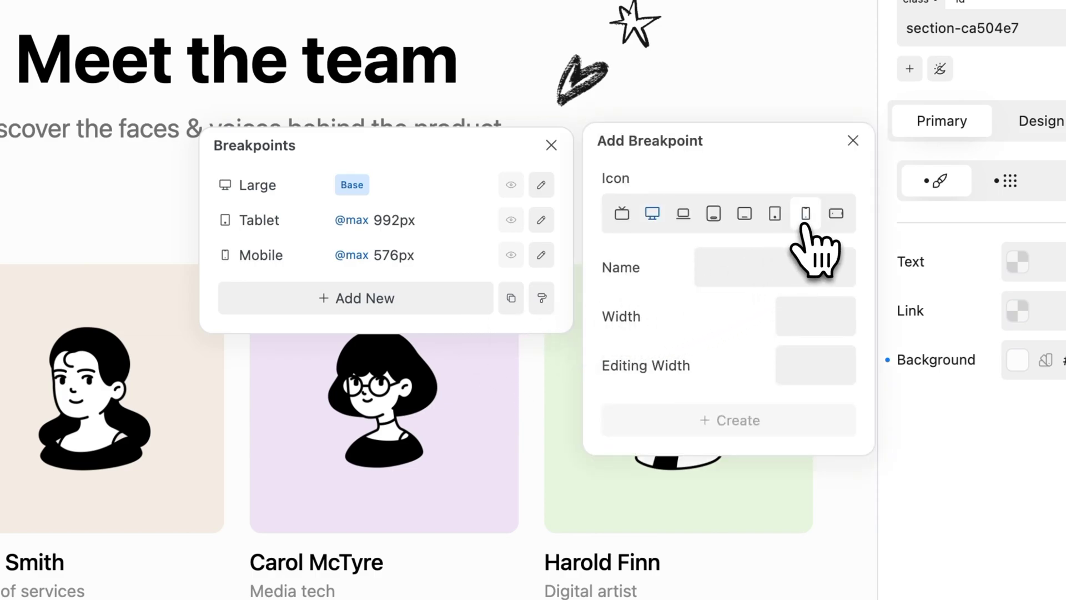
left_click(763, 264)
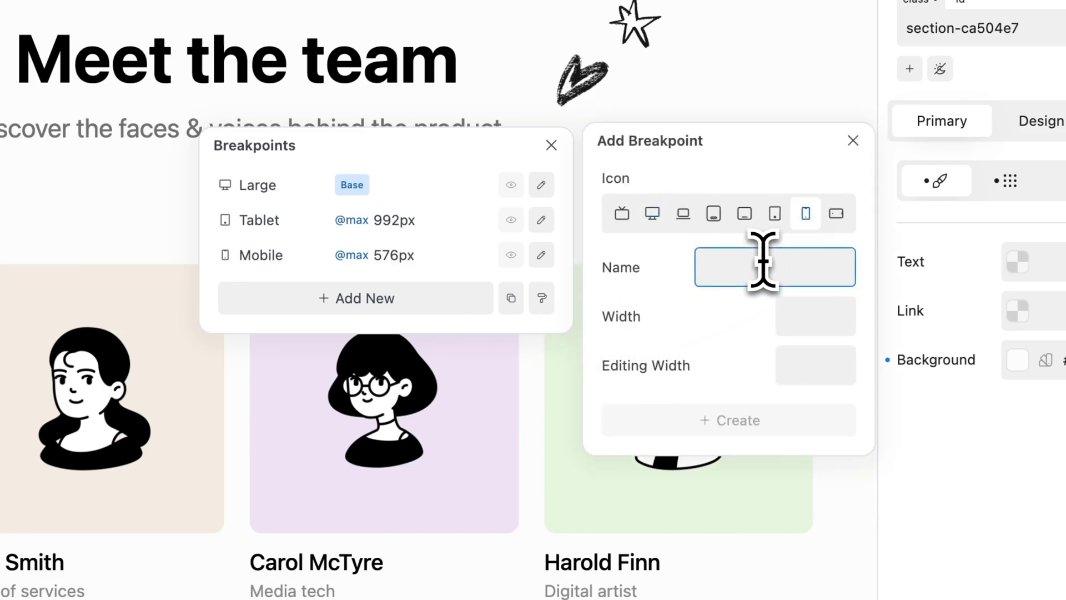
left_click(784, 322)
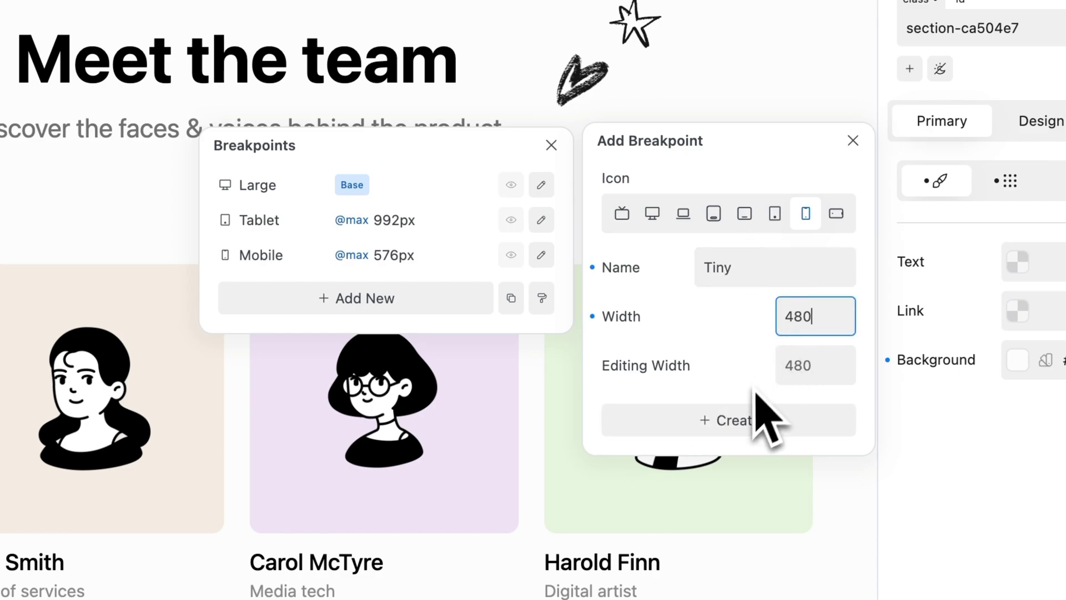
left_click(749, 420)
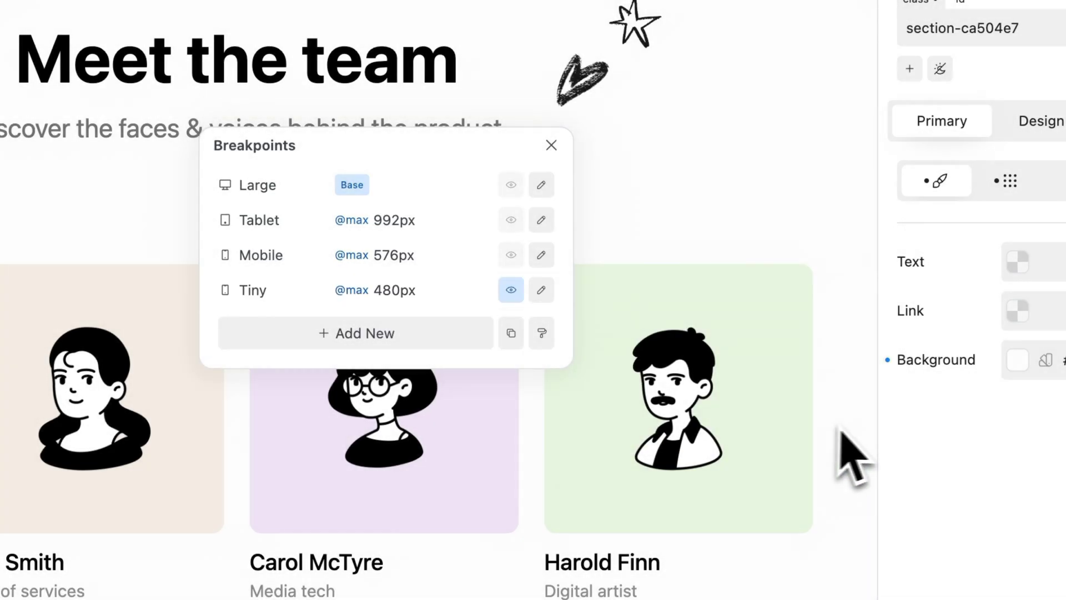
Step: Check the canvas response by narrowing it slightly and widening it back to the full Large width
left_click_drag(851, 416, 770, 425)
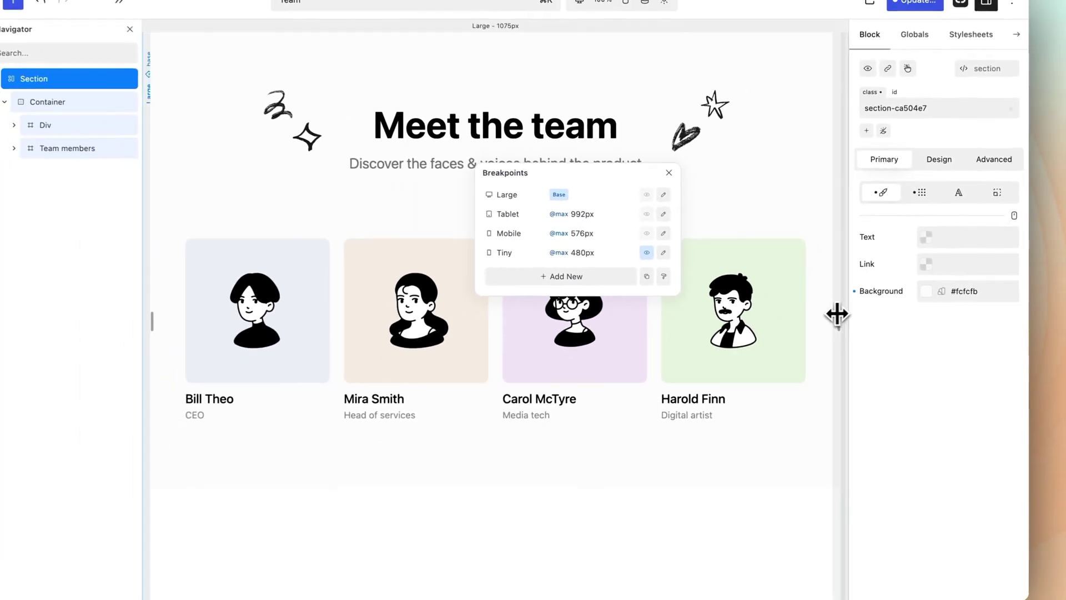
left_click_drag(789, 319, 861, 353)
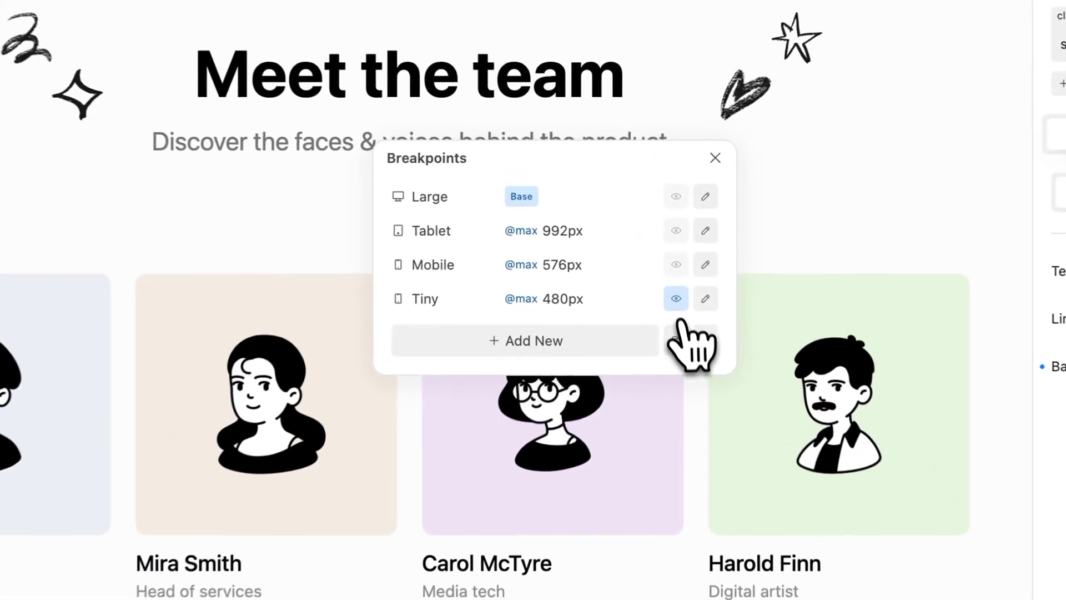
Step: Delete the Tiny breakpoint
left_click(648, 245)
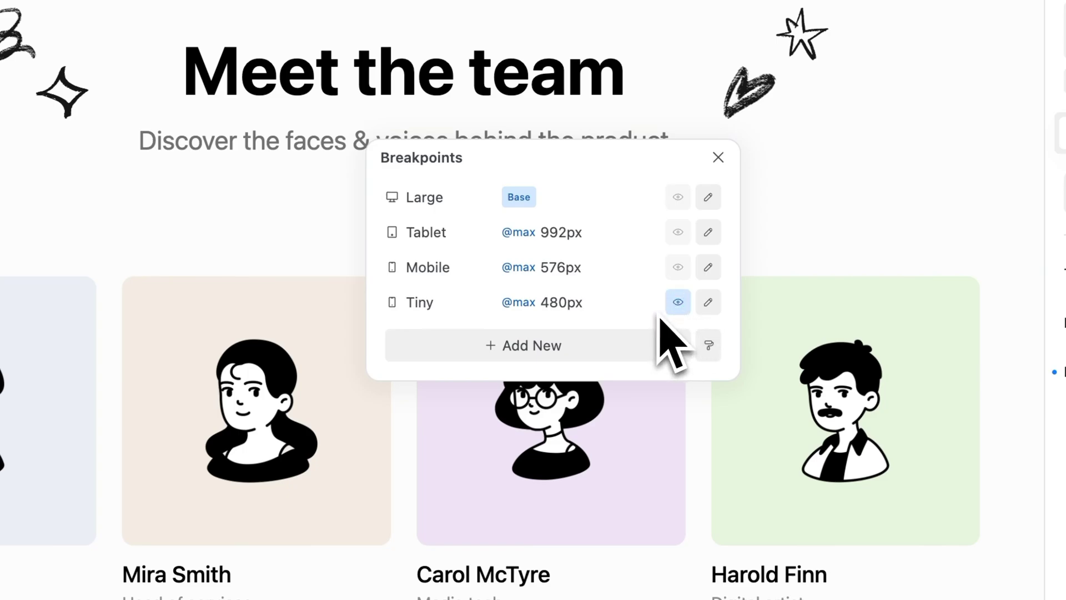
left_click(708, 302)
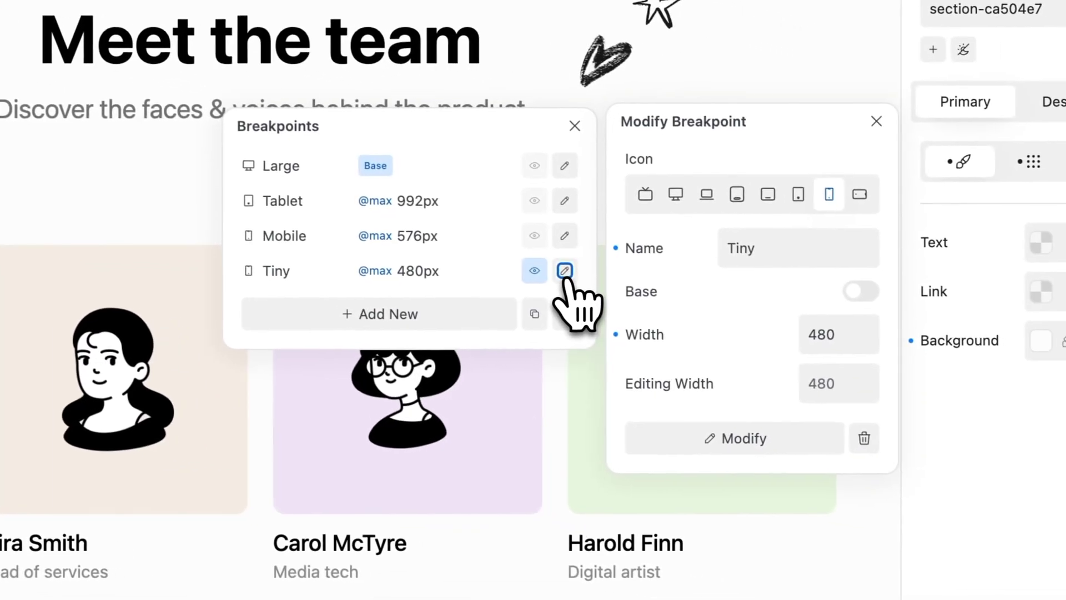
left_click(863, 438)
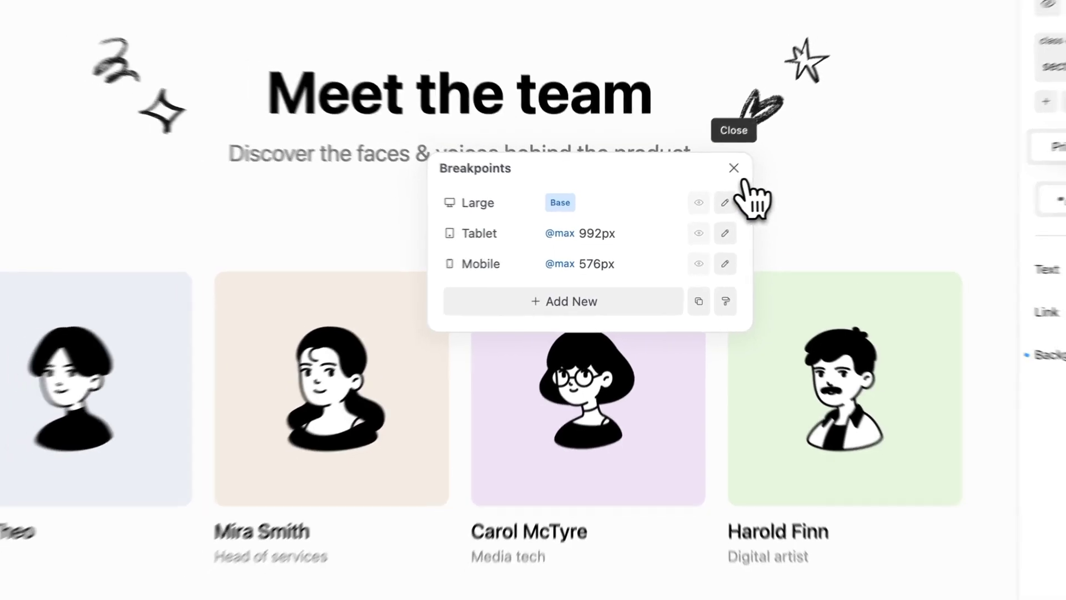
Step: Close the breakpoint settings and open the custom SCSS editor for the first team member's portrait div
left_click(570, 125)
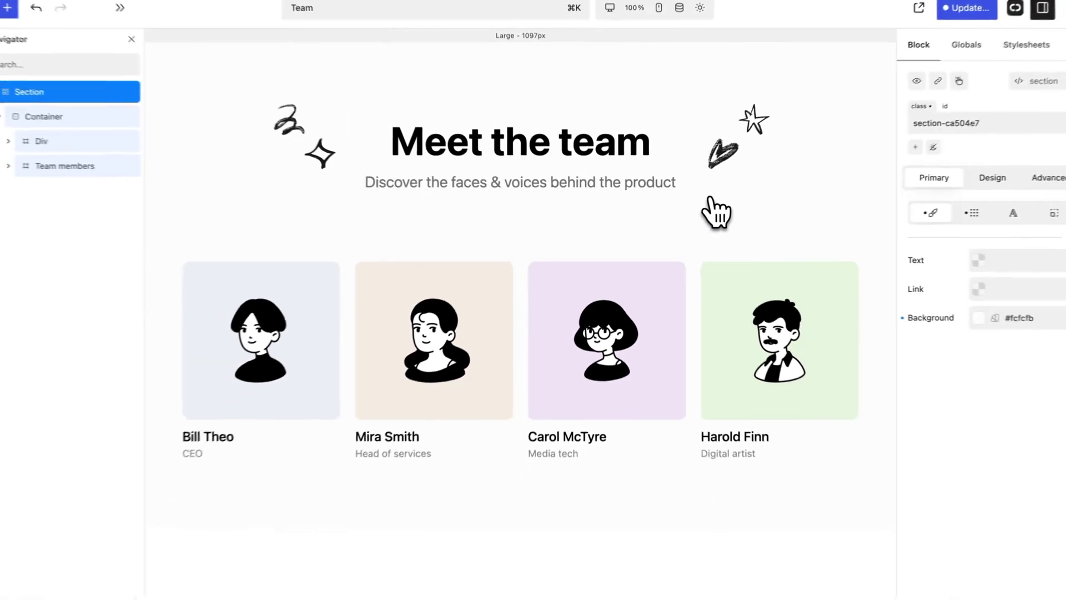
left_click(318, 309)
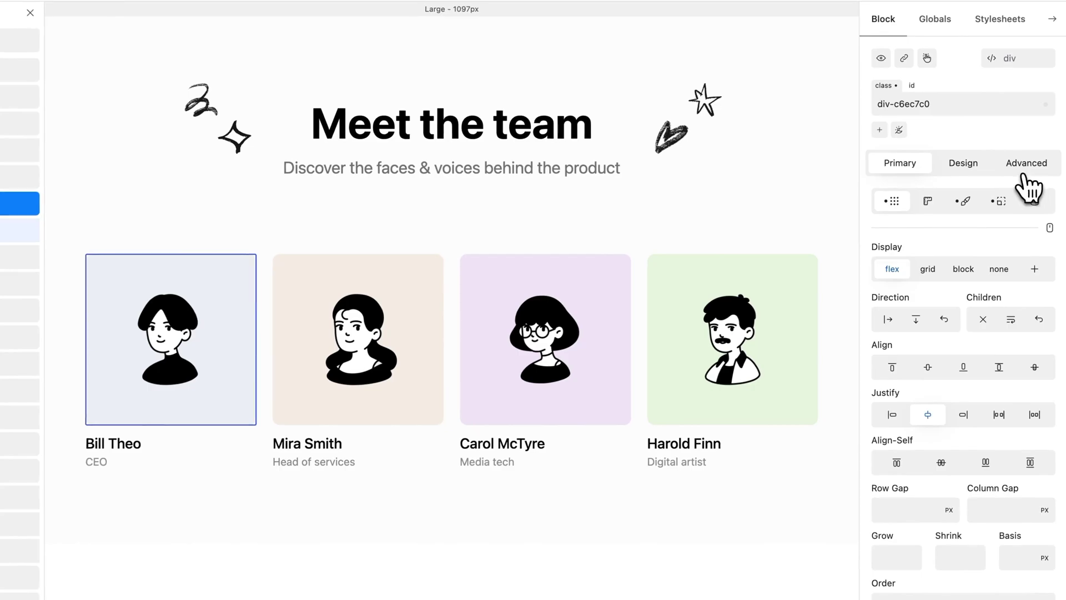
left_click(1023, 174)
left_click(982, 361)
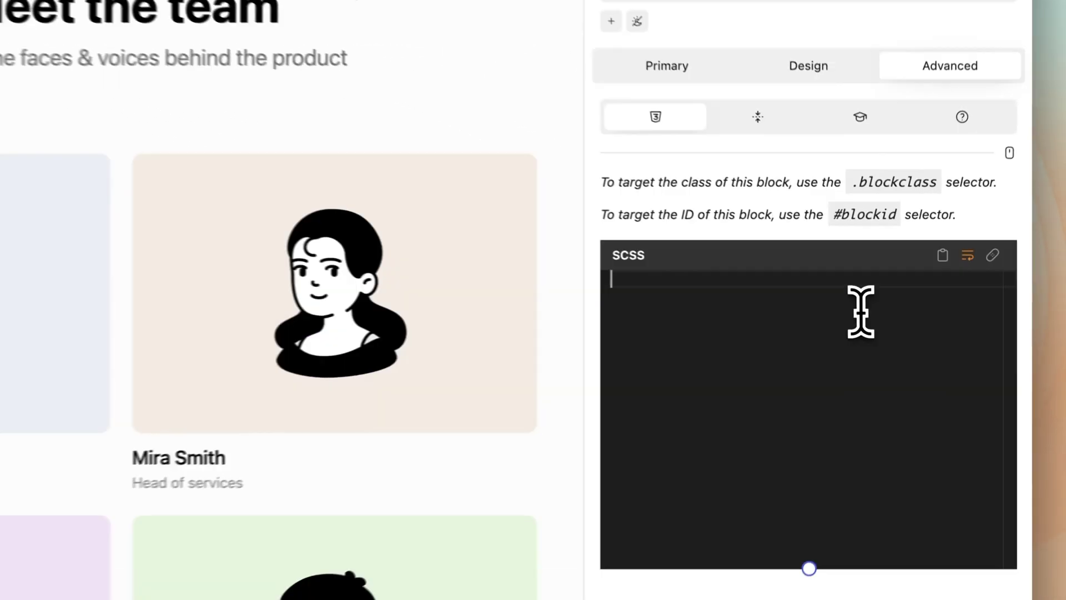
Step: Insert a screen media query using media-breakpoint-sm in the portrait div's SCSS
type("me")
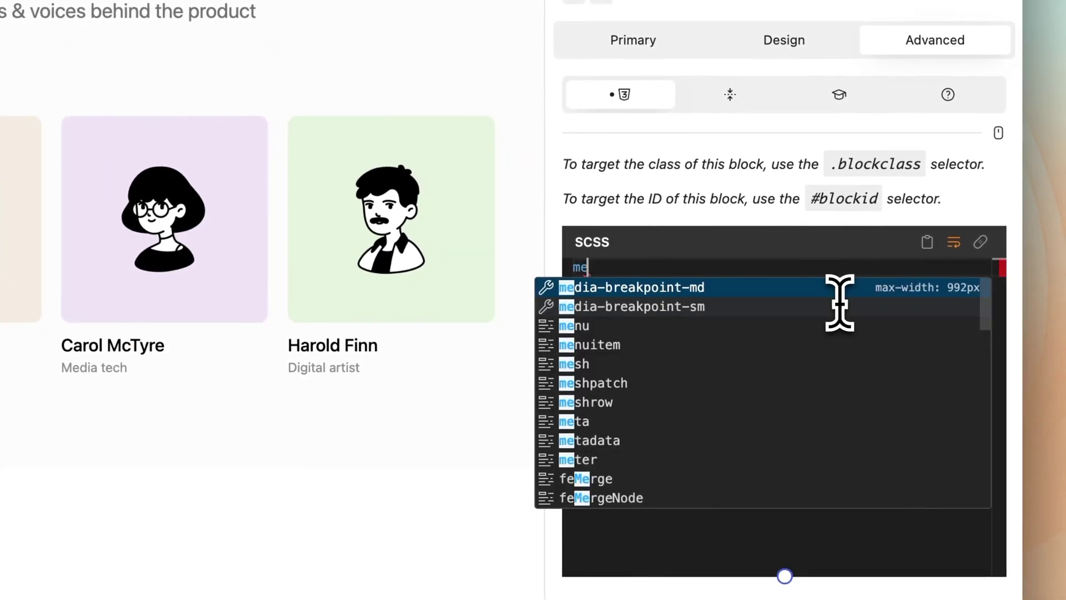
key("Down")
key("Up")
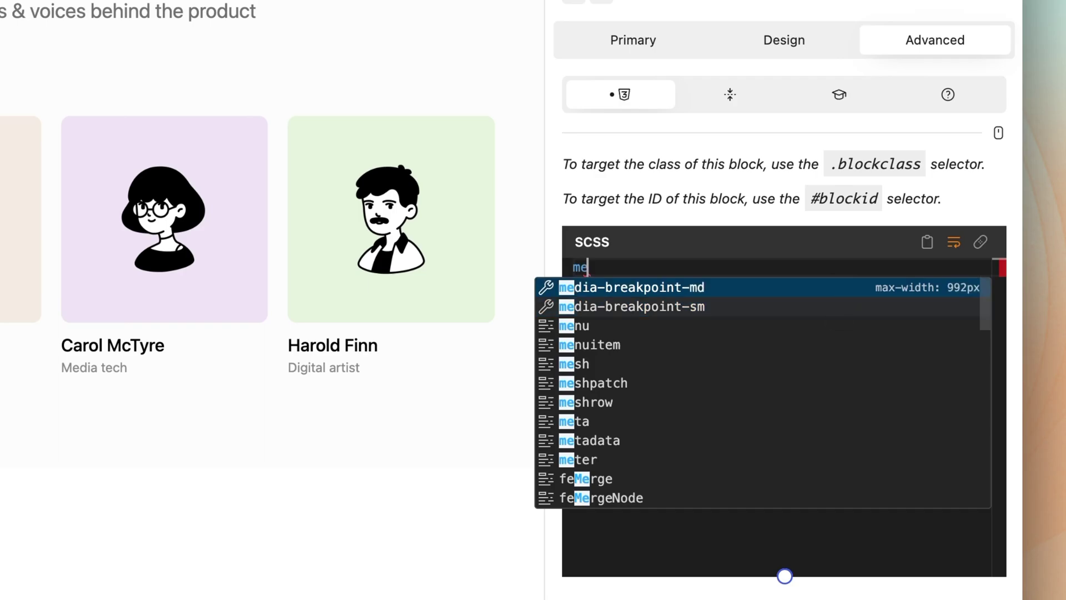
key("Down")
key("Return")
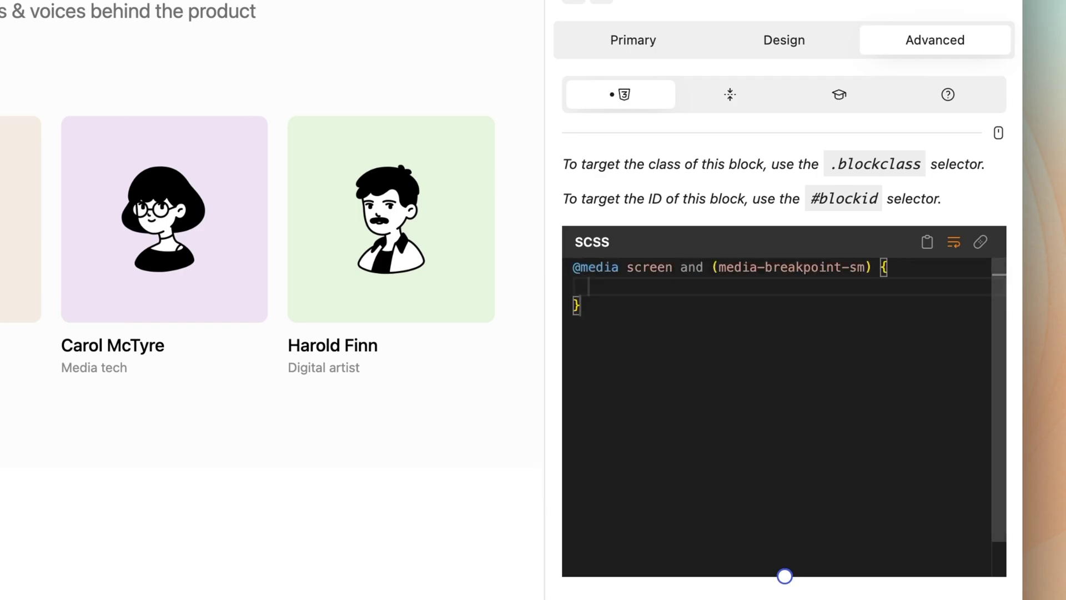
Step: Add a .blockclass rule with border-radius: 100% inside the media query and preview it at a mobile canvas width of about 395 px
type("cl")
key("Return")
type("border-radius: ")
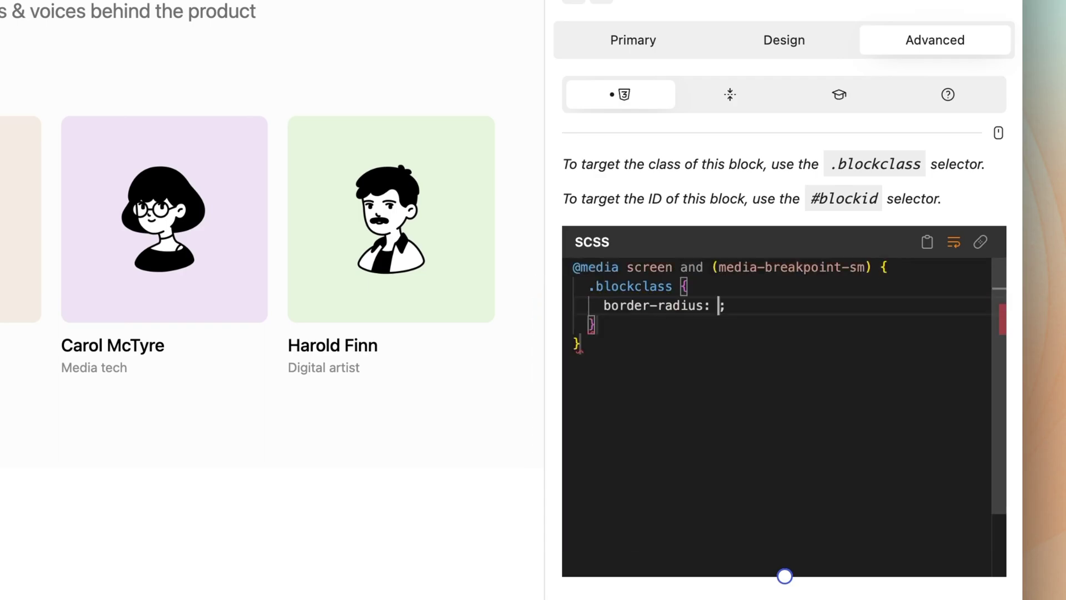
type("100%")
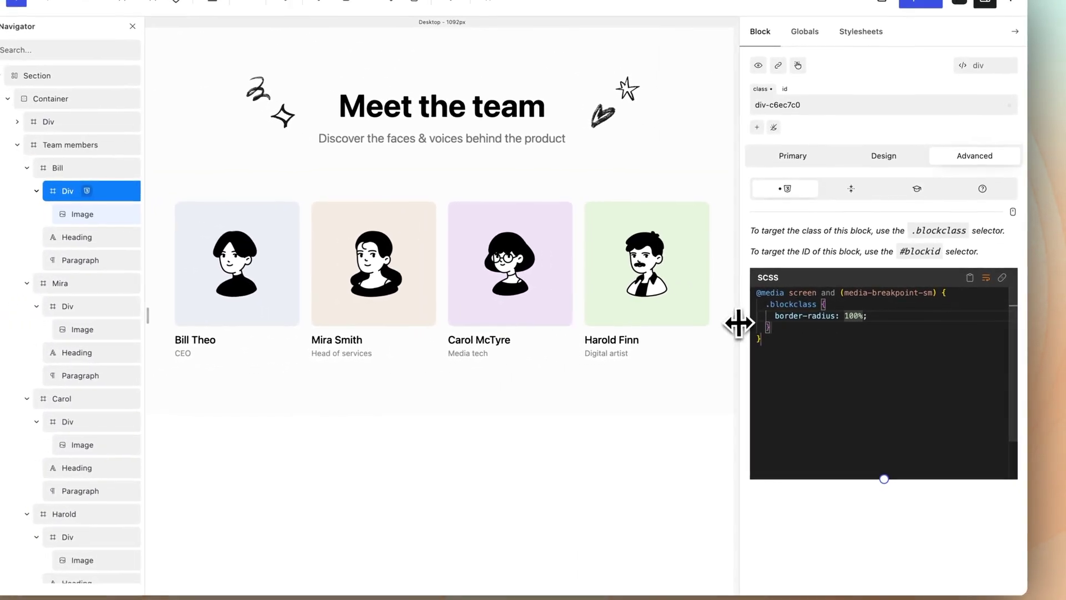
left_click_drag(736, 323, 547, 340)
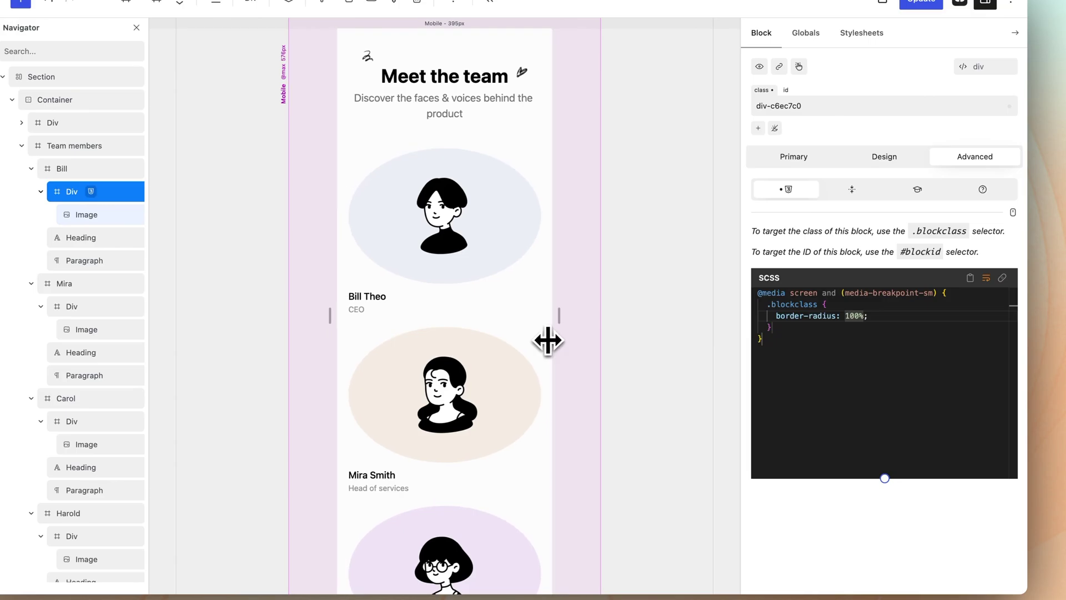
Step: Add background-color: yellow to the .blockclass rule below the border radius
left_click(867, 316)
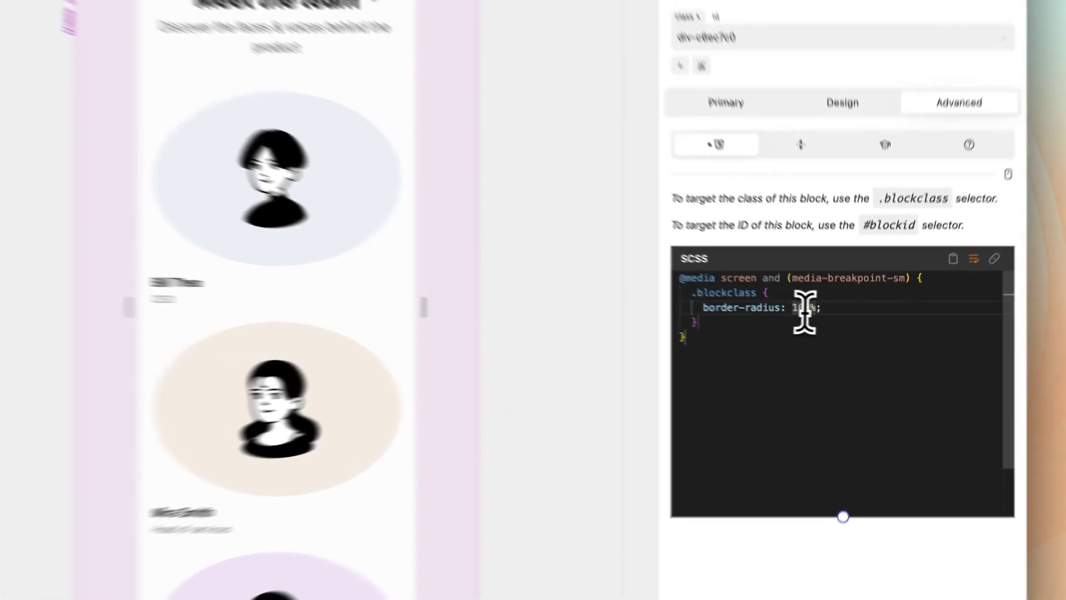
key("Return")
type("bac")
key("Return")
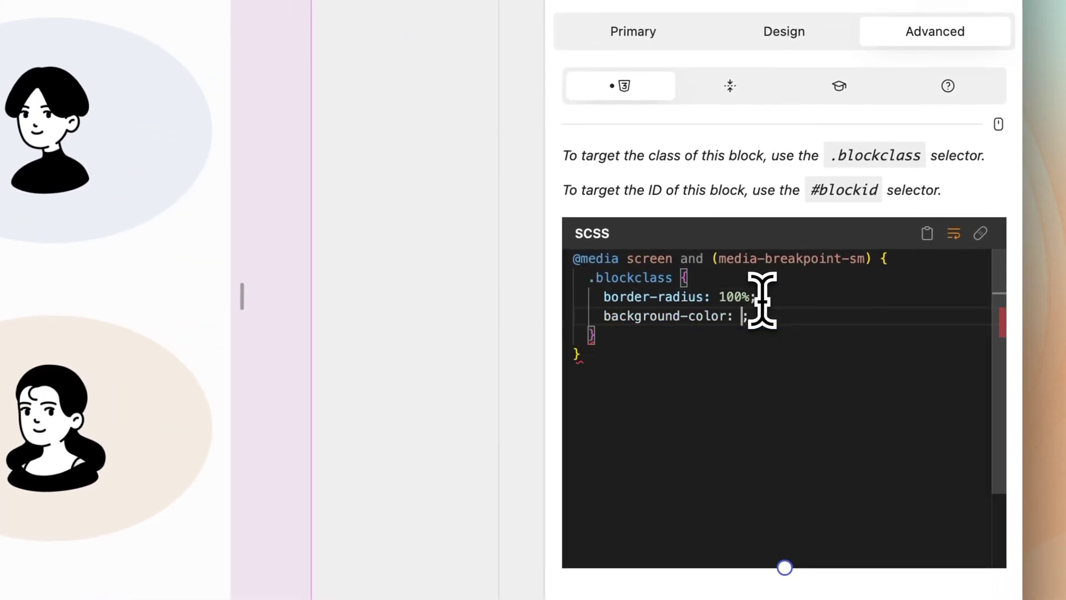
type("yel")
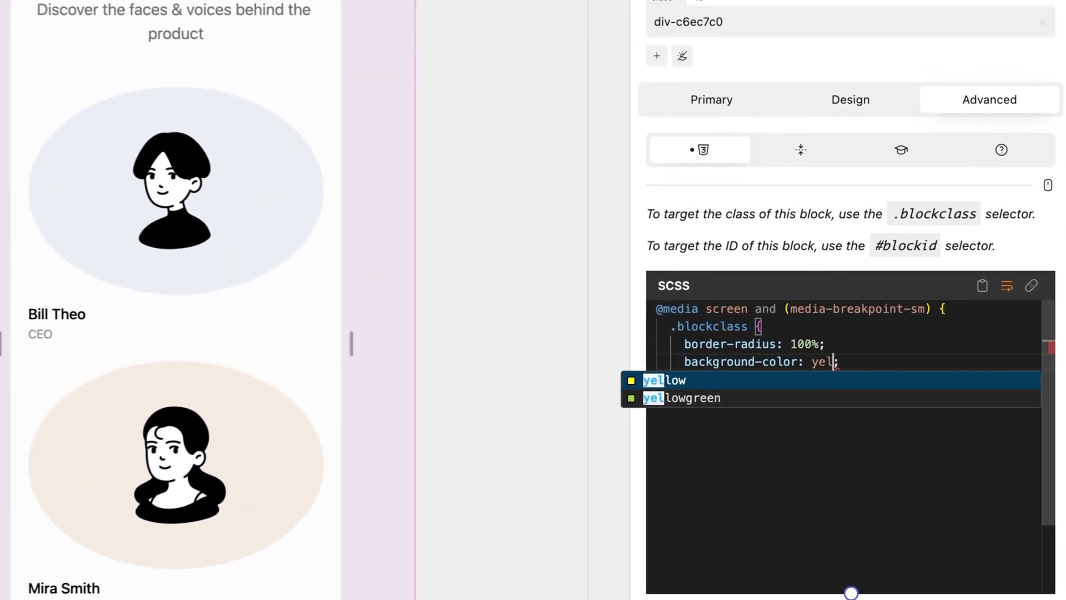
key("Return")
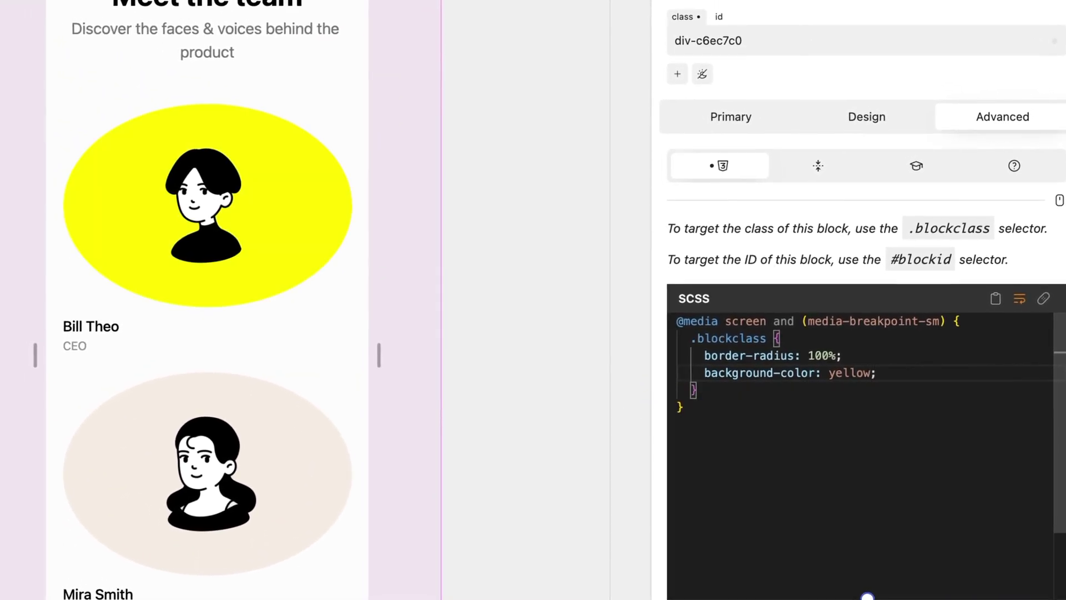
Step: Change the media query's breakpoint to media-breakpoint-md and widen the canvas to the full Desktop width to check the response
double_click(928, 323)
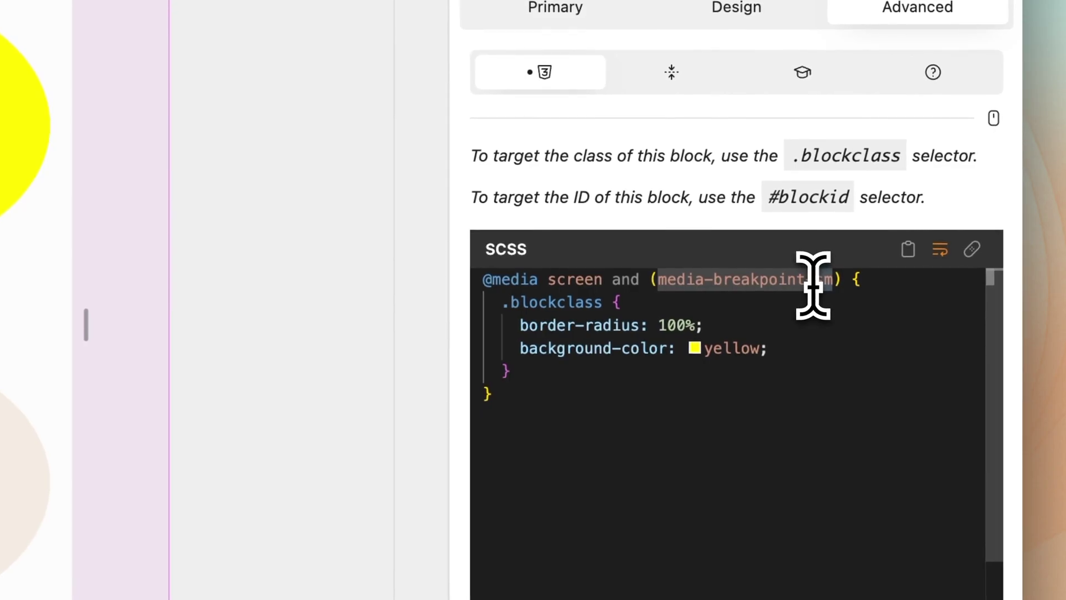
type("md")
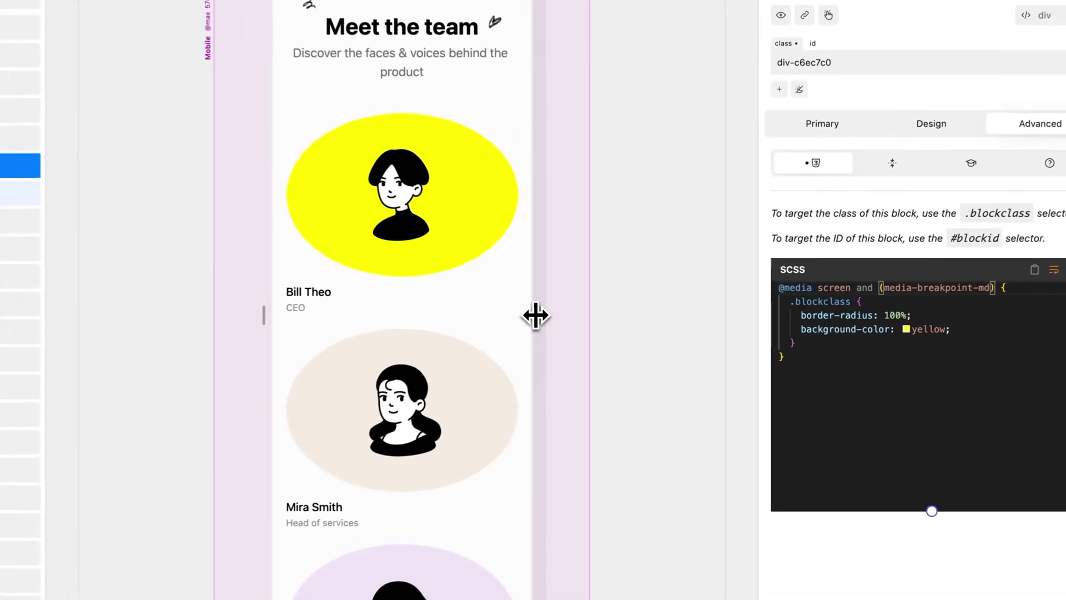
left_click_drag(536, 315, 741, 323)
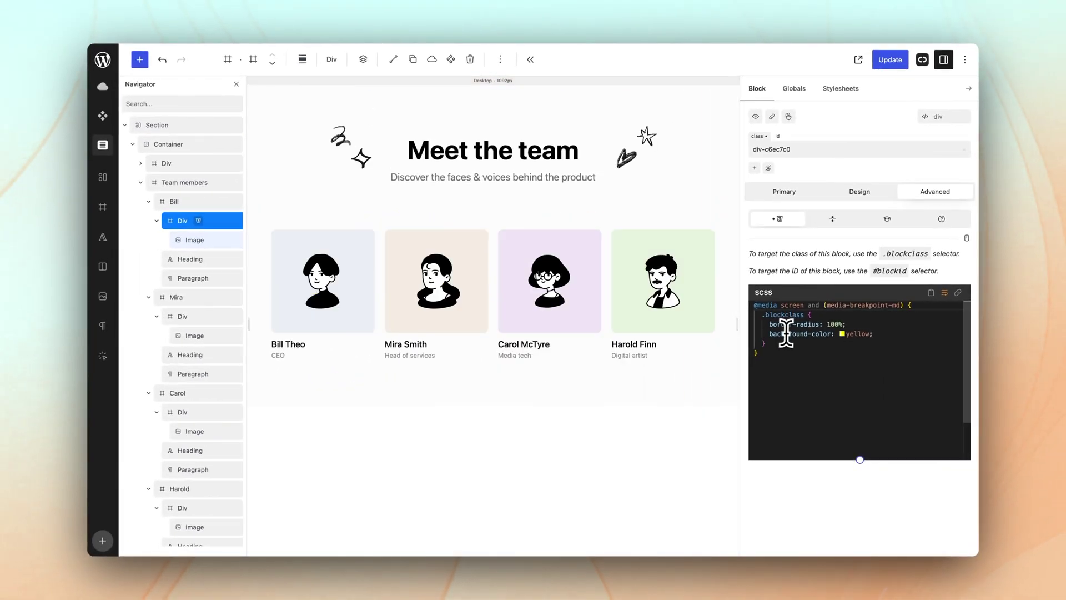